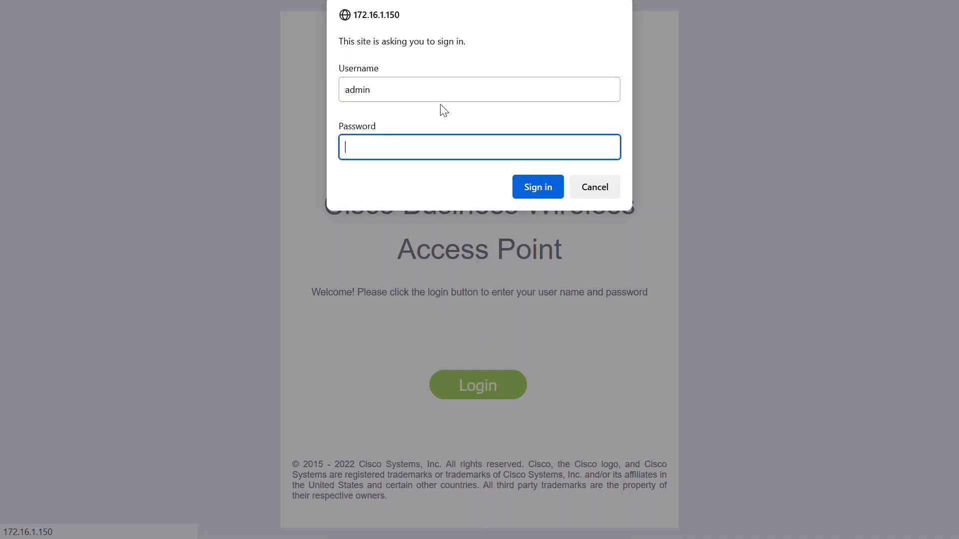
# Step: Sign in with the access point password and open Advanced > Primary AP Tools > Configuration Management
pyautogui.click(532, 186)
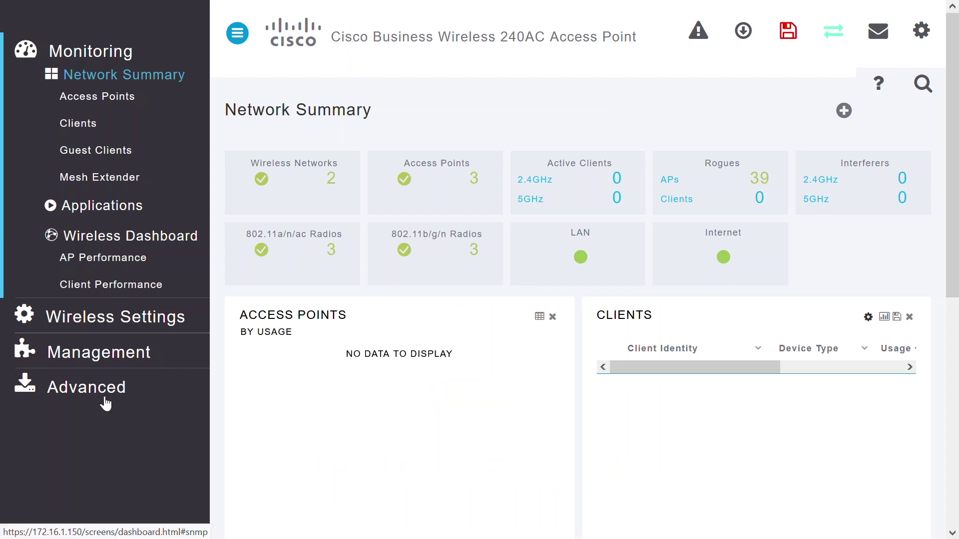
pyautogui.click(90, 397)
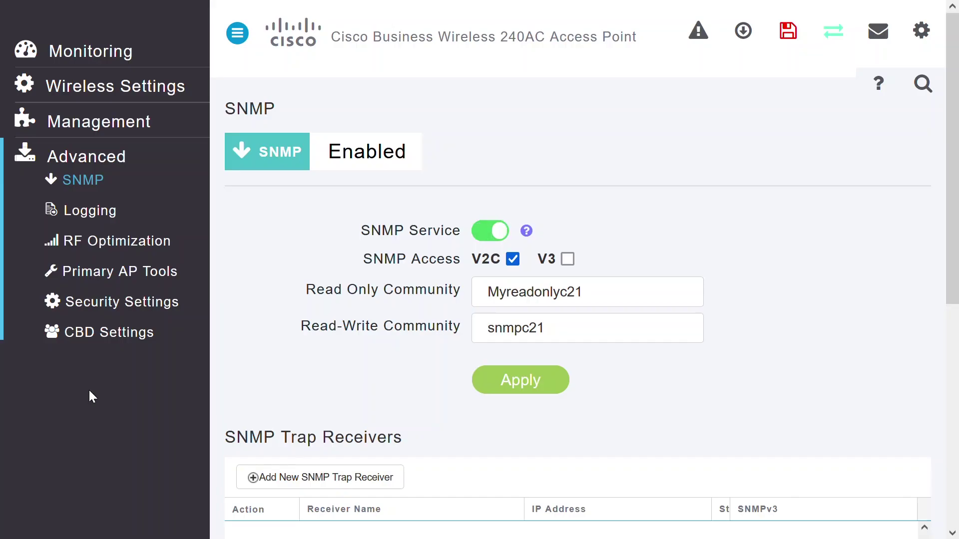
pyautogui.click(119, 276)
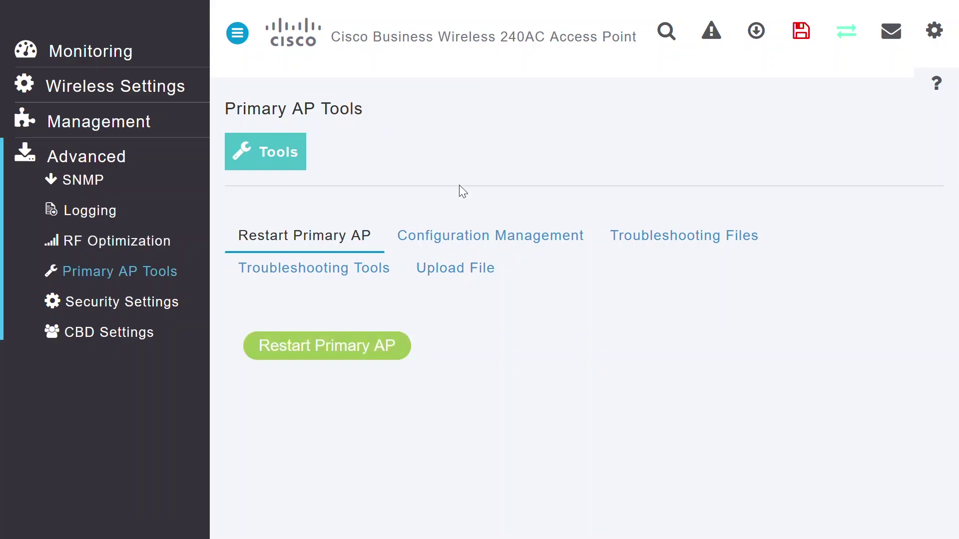
pyautogui.click(496, 244)
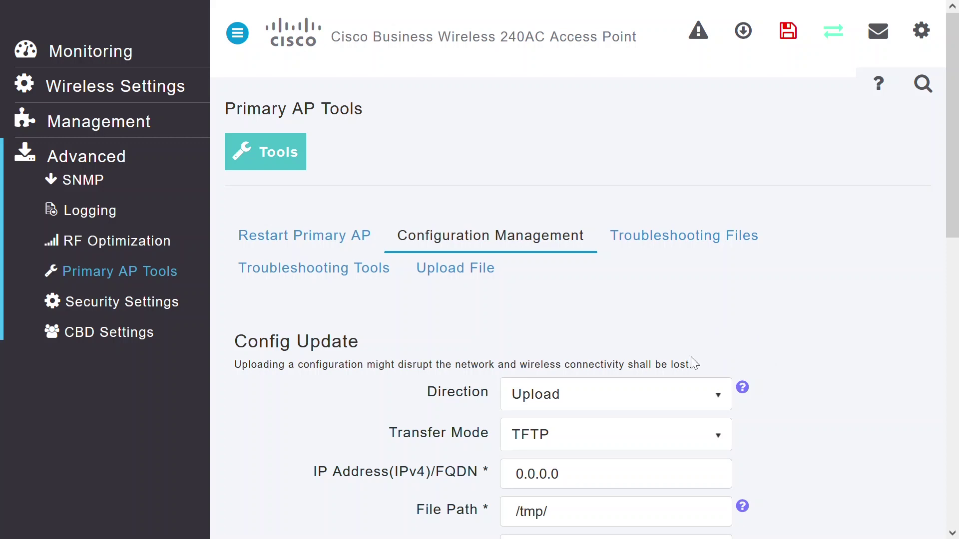
# Step: Back up the current configuration by downloading it over HTTP as config.txt
pyautogui.click(716, 404)
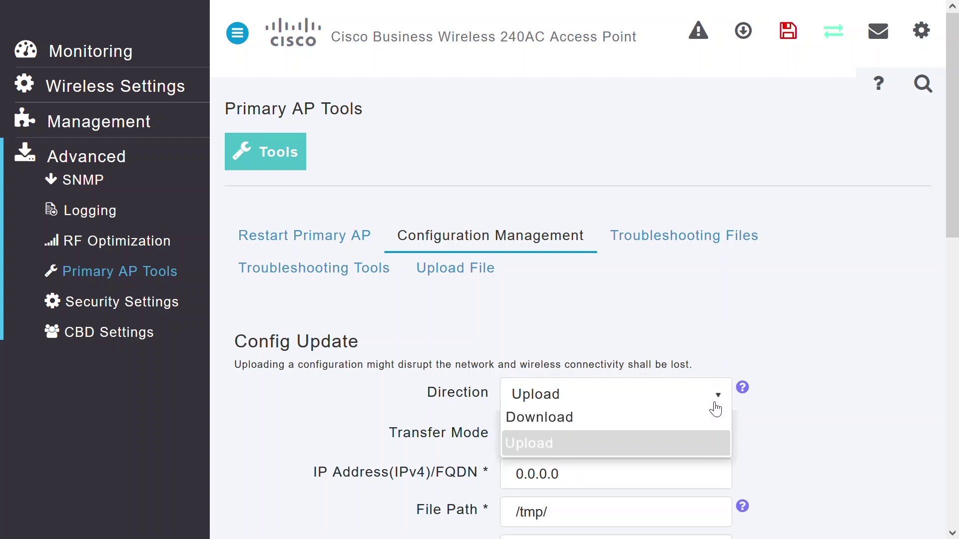
pyautogui.click(581, 428)
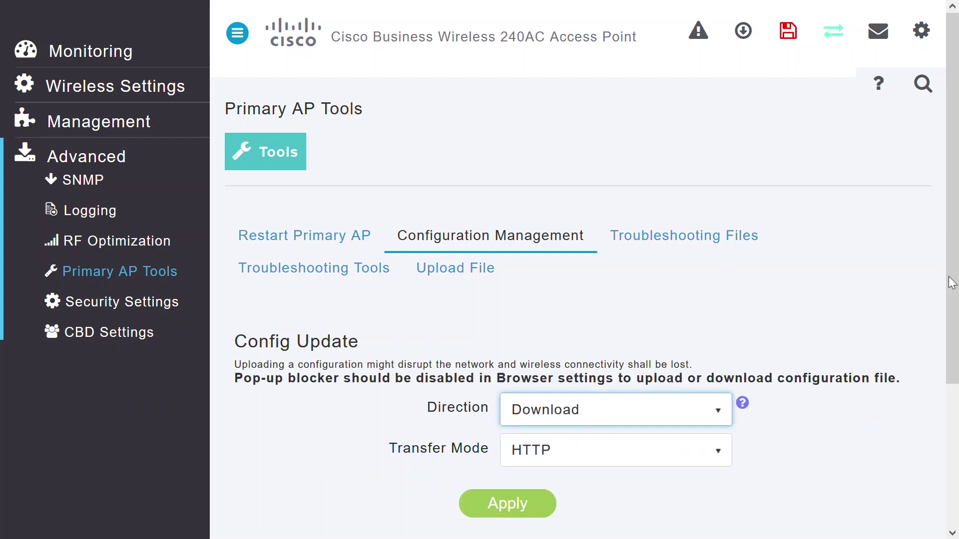
pyautogui.moveTo(953, 283); pyautogui.dragTo(957, 299)
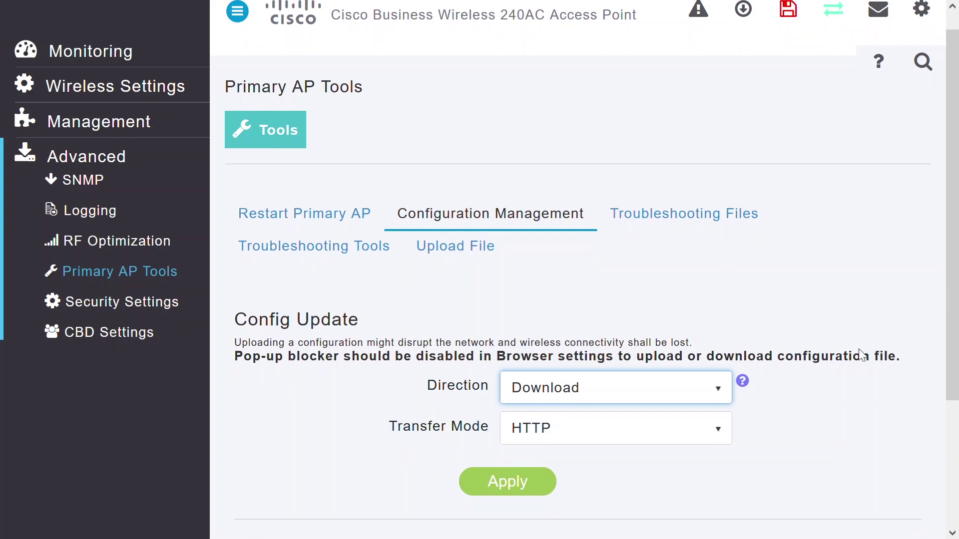
pyautogui.click(693, 398)
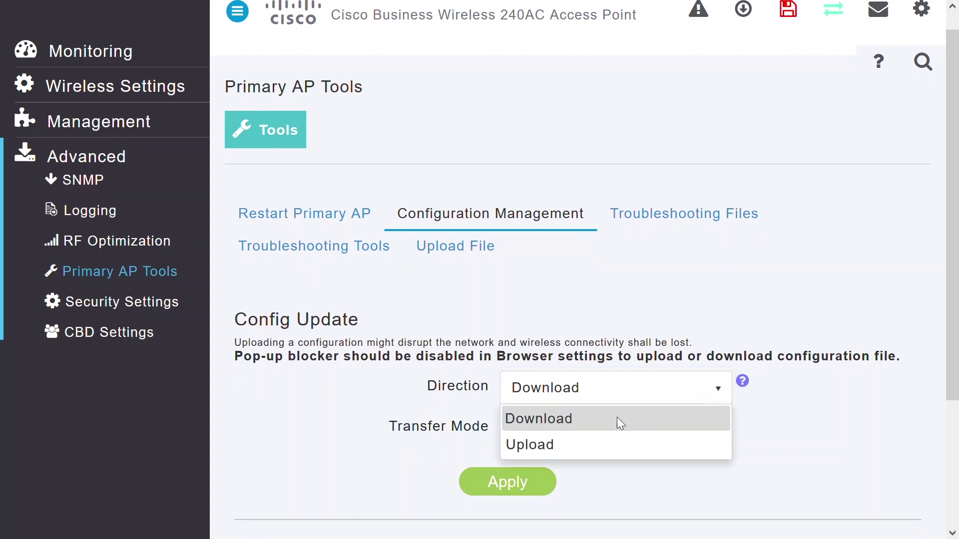
pyautogui.click(582, 418)
pyautogui.click(658, 430)
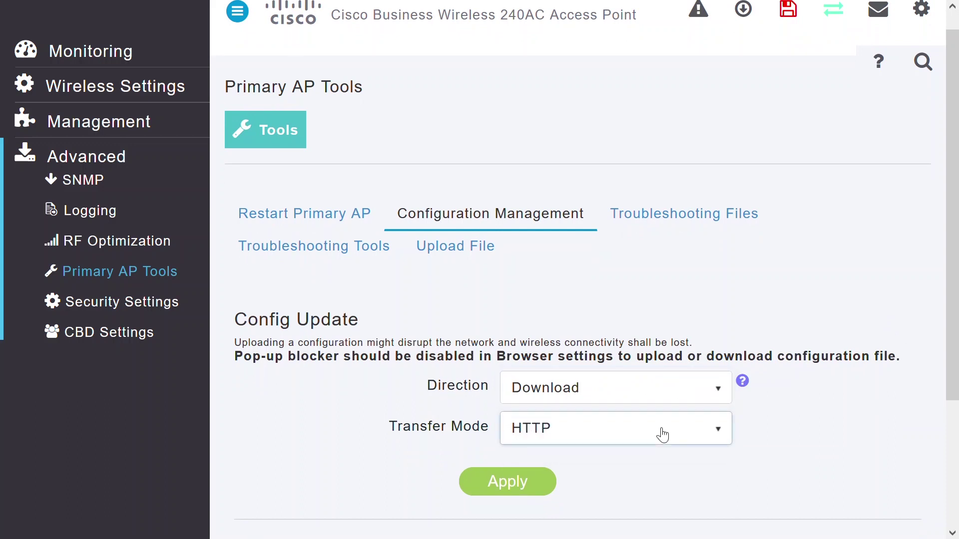
pyautogui.click(592, 461)
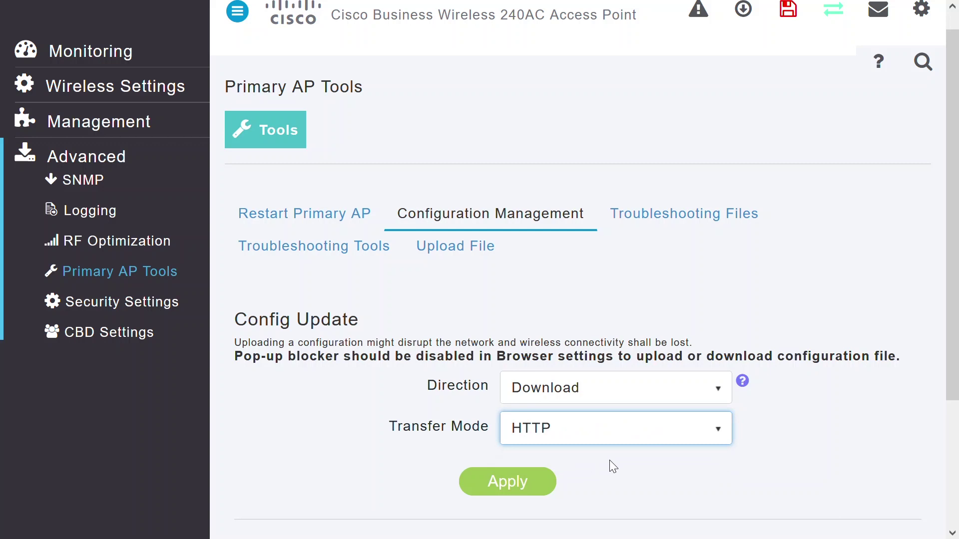
pyautogui.click(515, 488)
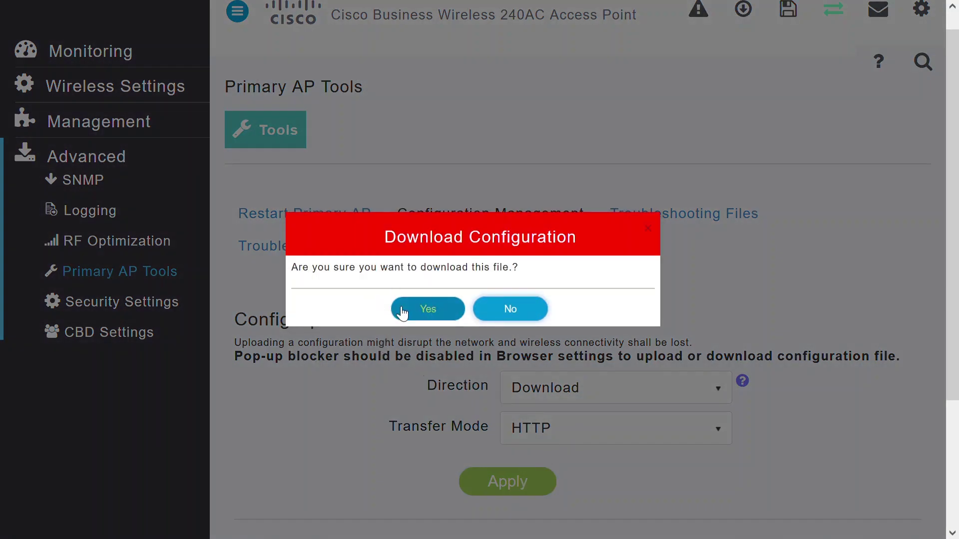
pyautogui.click(427, 309)
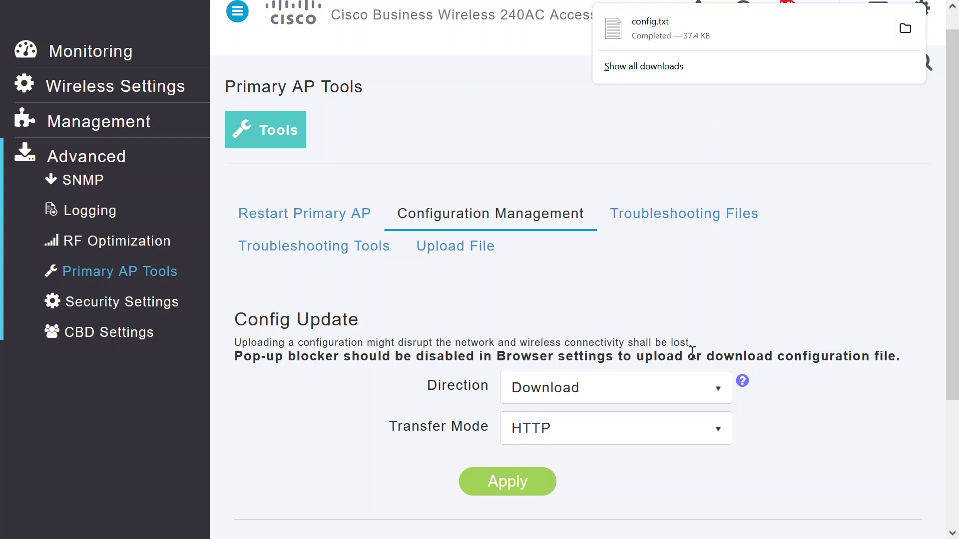
# Step: Set the config update Direction to Upload and Transfer Mode to TFTP, after trying SFTP and FTP
pyautogui.click(689, 395)
pyautogui.click(687, 394)
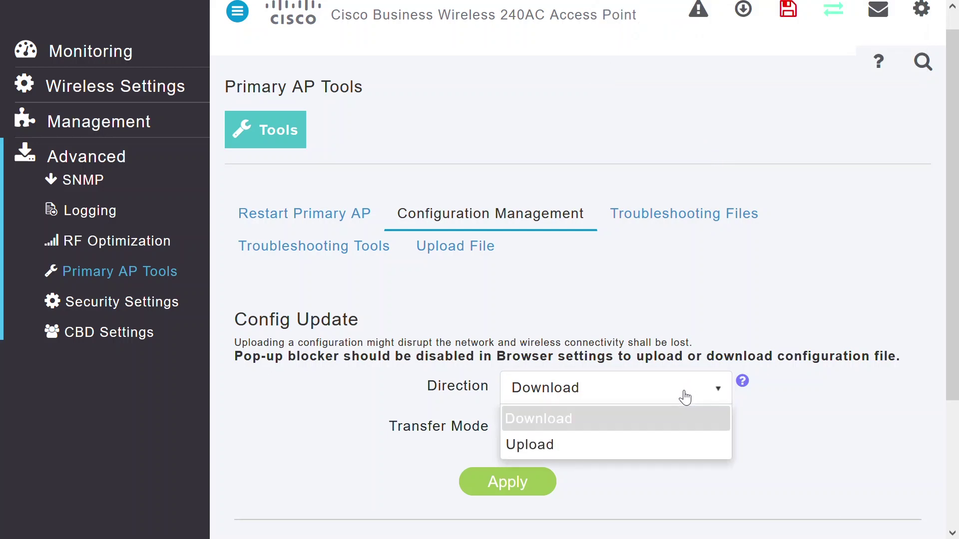
pyautogui.click(610, 450)
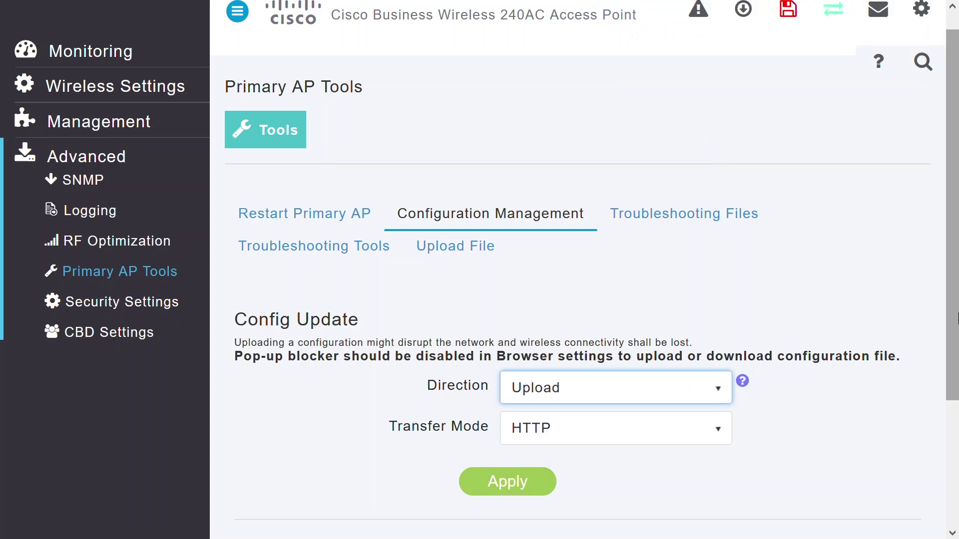
pyautogui.scroll(-2, 719, 365)
pyautogui.click(724, 358)
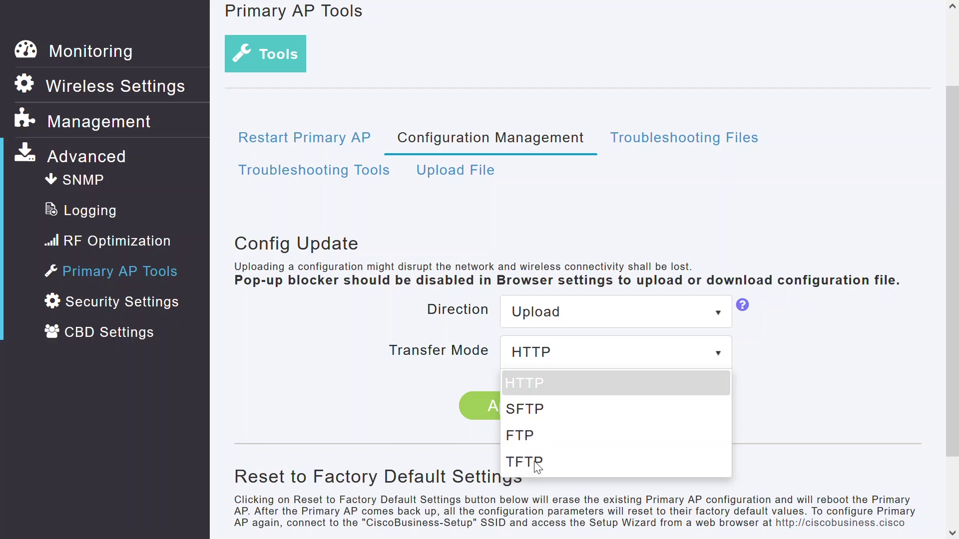
pyautogui.click(531, 409)
pyautogui.click(603, 354)
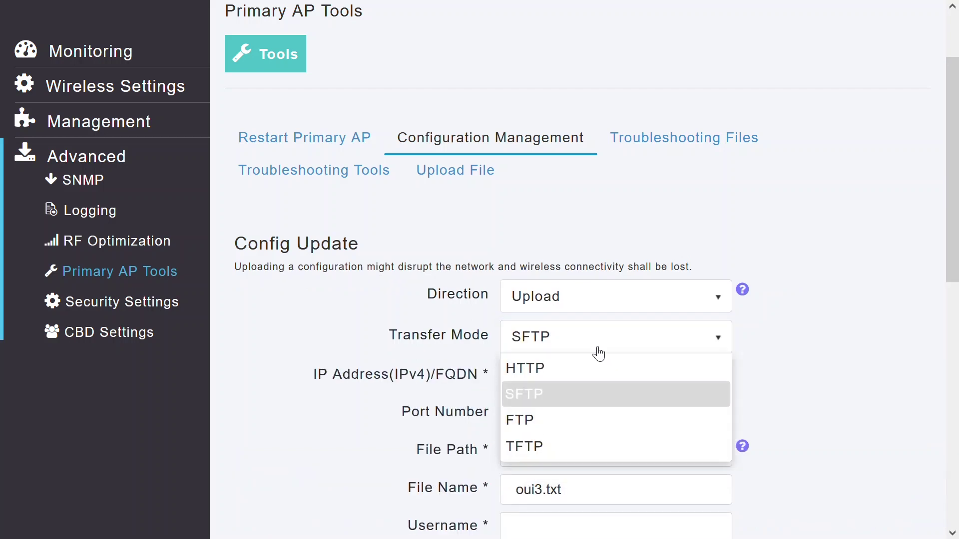
pyautogui.click(544, 419)
pyautogui.click(577, 350)
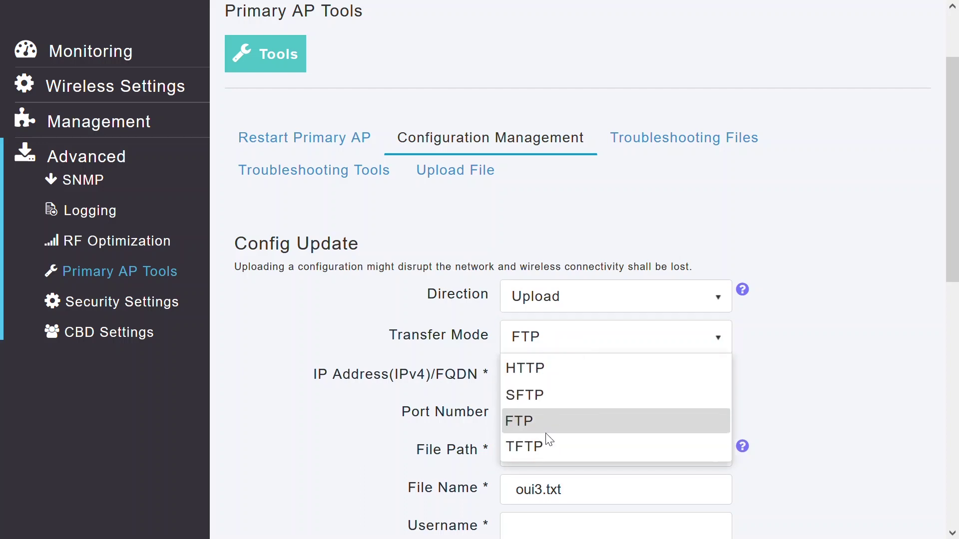
pyautogui.click(545, 448)
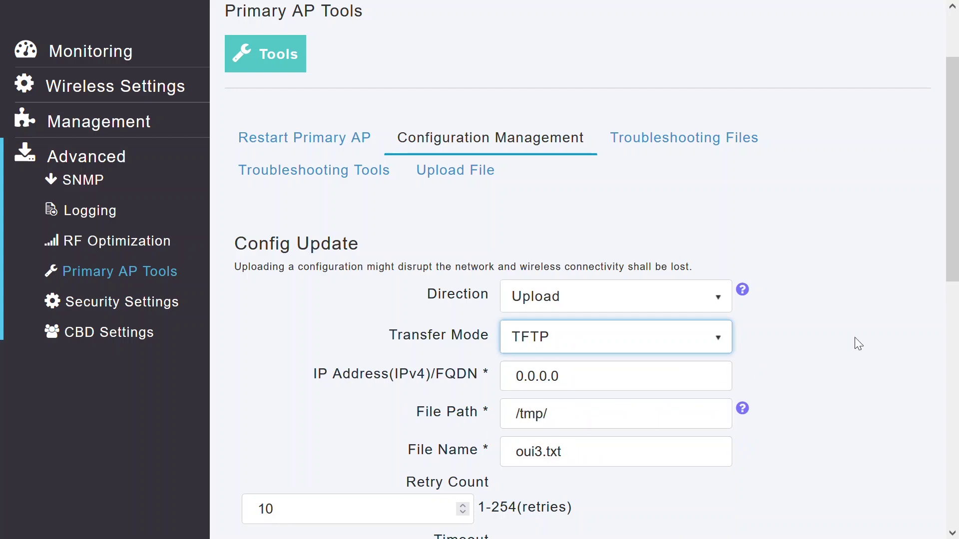
# Step: Toggle Schedule Update on and then back off
pyautogui.scroll(-1, 951, 270)
pyautogui.moveTo(957, 275); pyautogui.dragTo(957, 400)
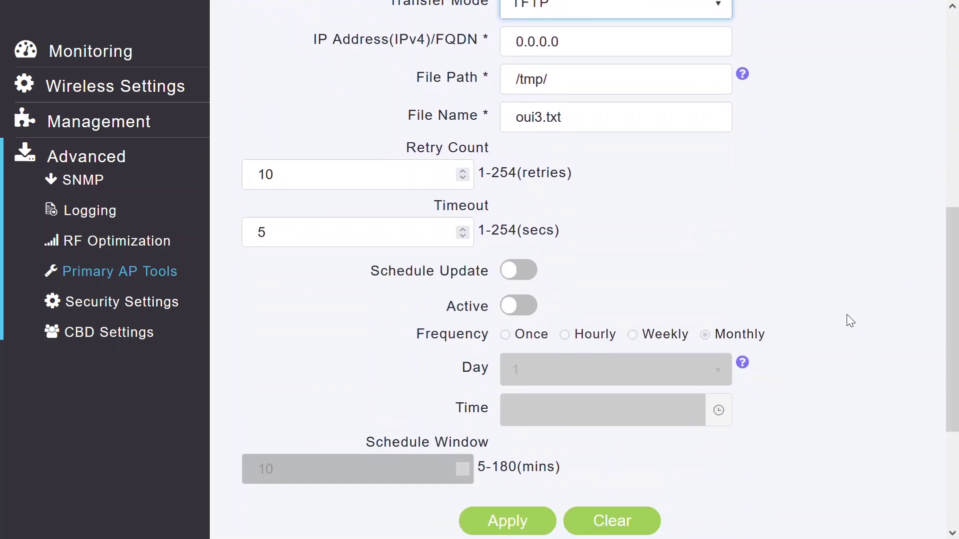
pyautogui.click(531, 272)
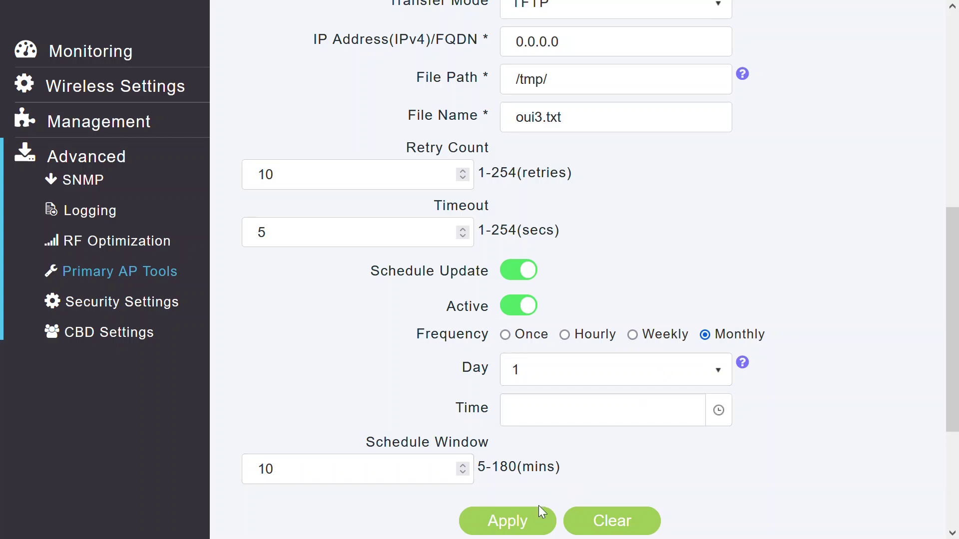
pyautogui.click(511, 270)
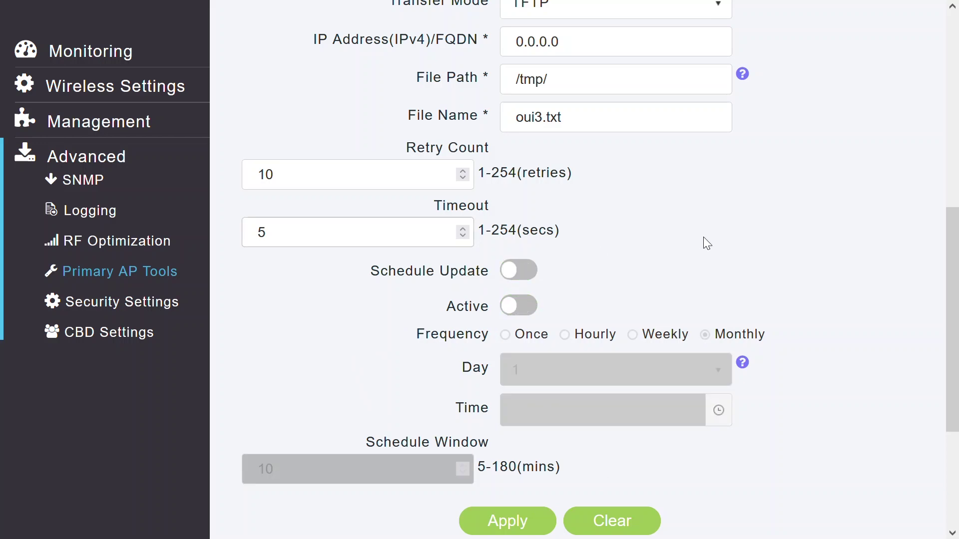
pyautogui.moveTo(955, 274); pyautogui.dragTo(957, 227)
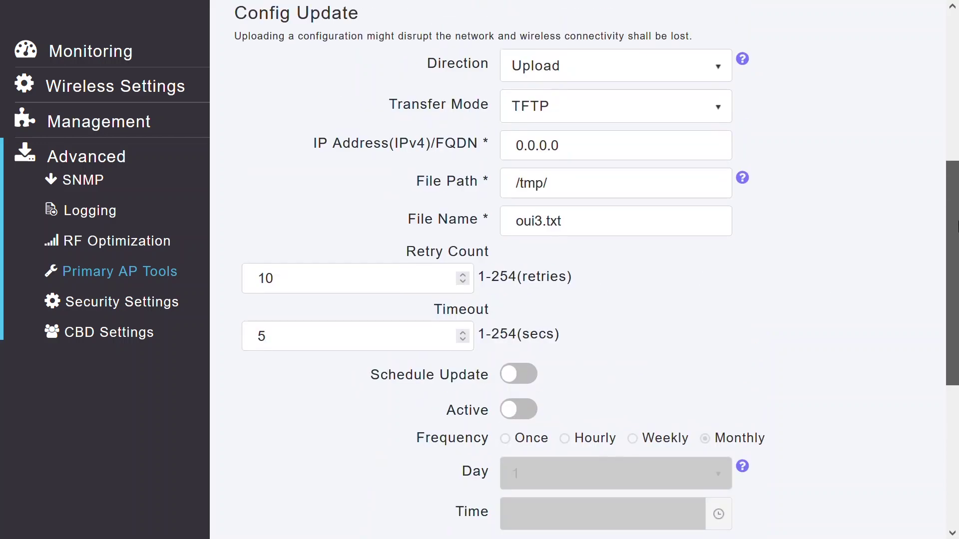
# Step: Upload the config backup from Downloads to the primary AP over HTTP, resetting the AP
pyautogui.click(689, 121)
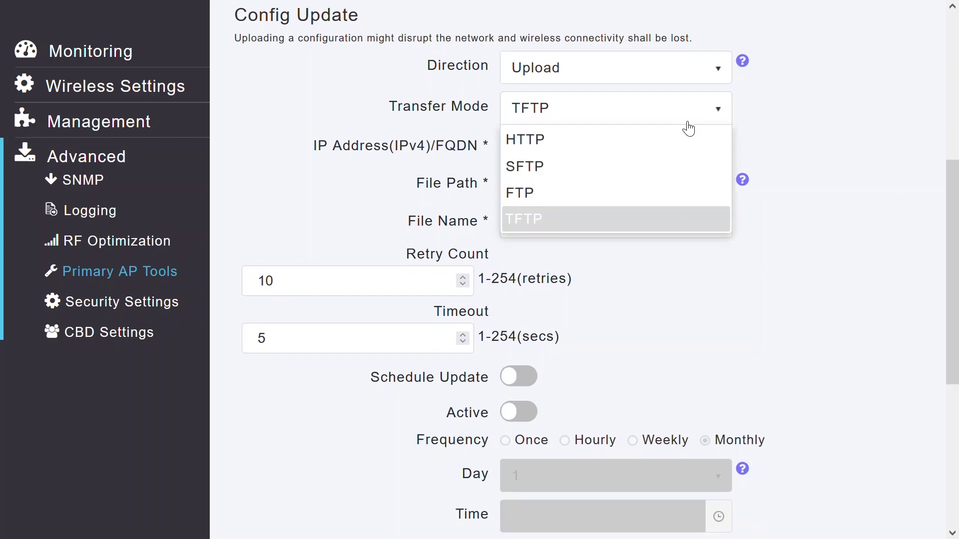
pyautogui.click(553, 138)
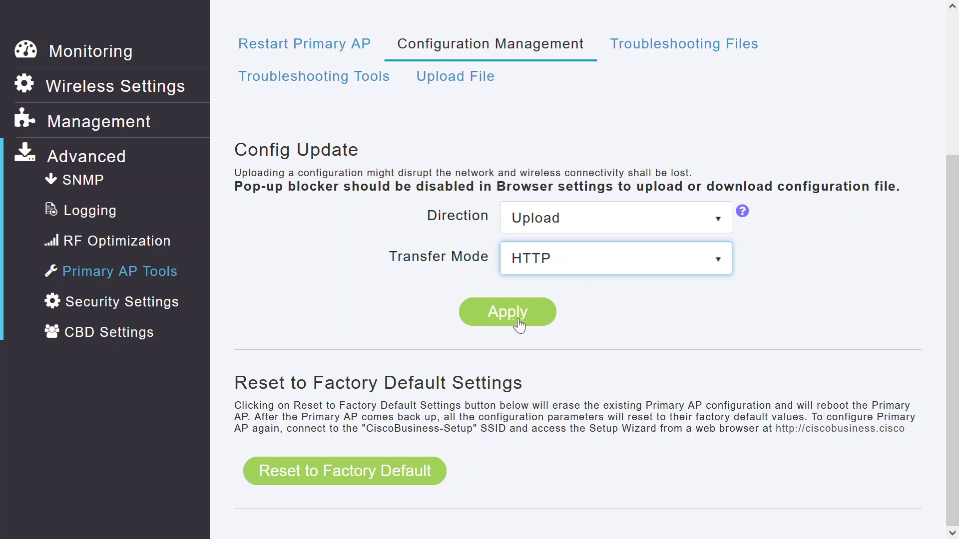
pyautogui.click(518, 320)
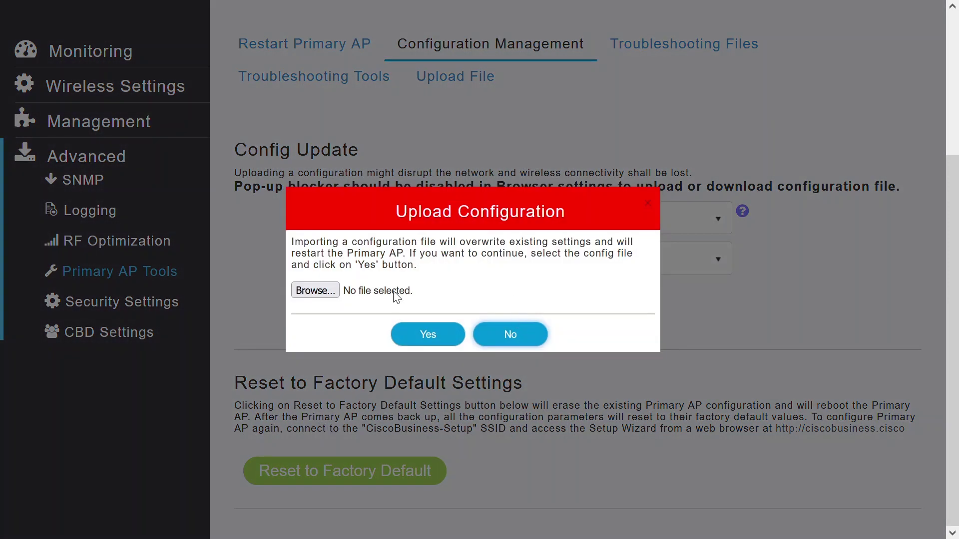
pyautogui.click(319, 294)
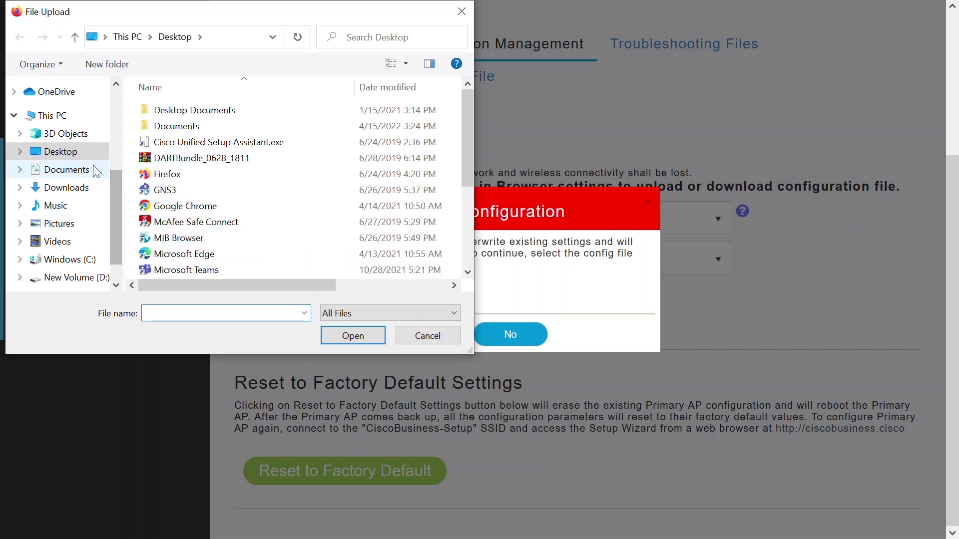
pyautogui.click(71, 187)
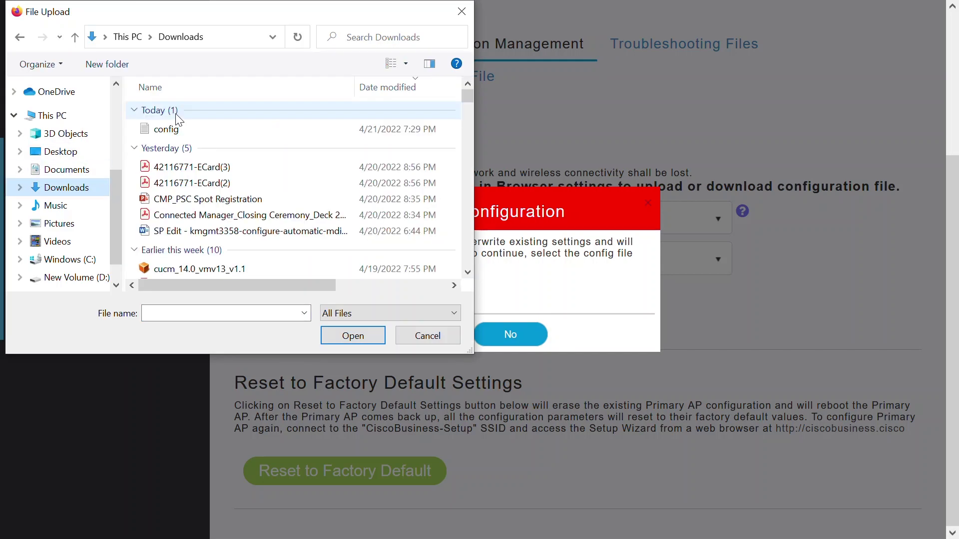
pyautogui.click(176, 130)
pyautogui.click(370, 335)
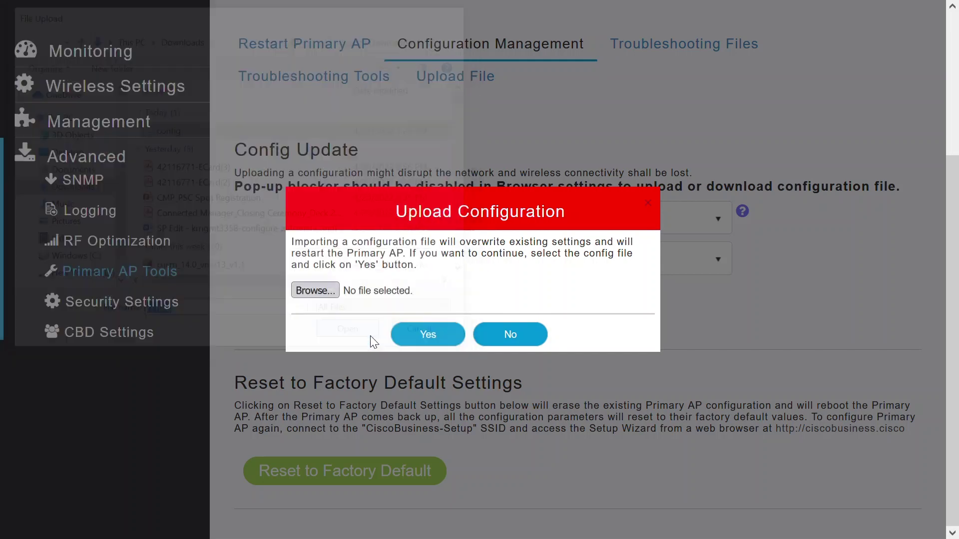
pyautogui.click(430, 335)
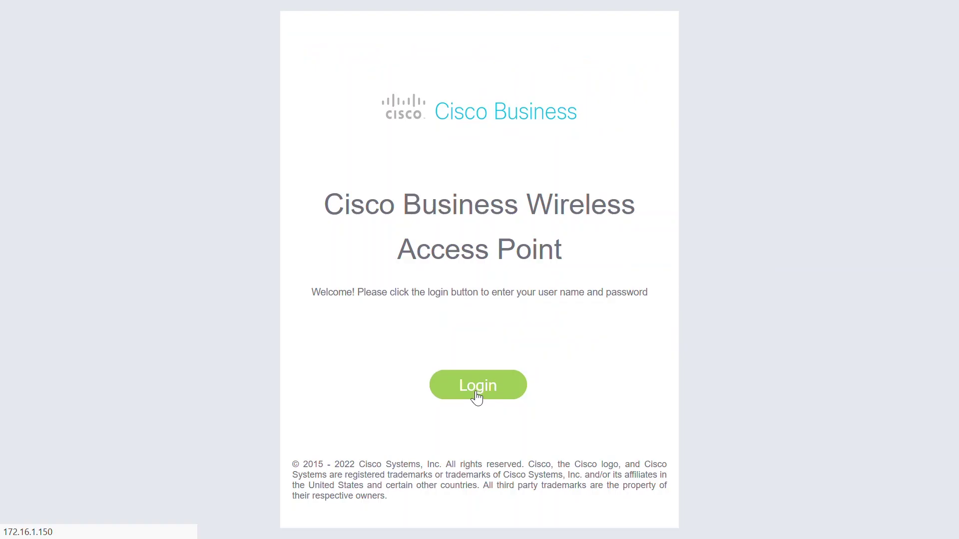
# Step: Log back in with the admin username and account password, then show the Access Points list
pyautogui.click(475, 397)
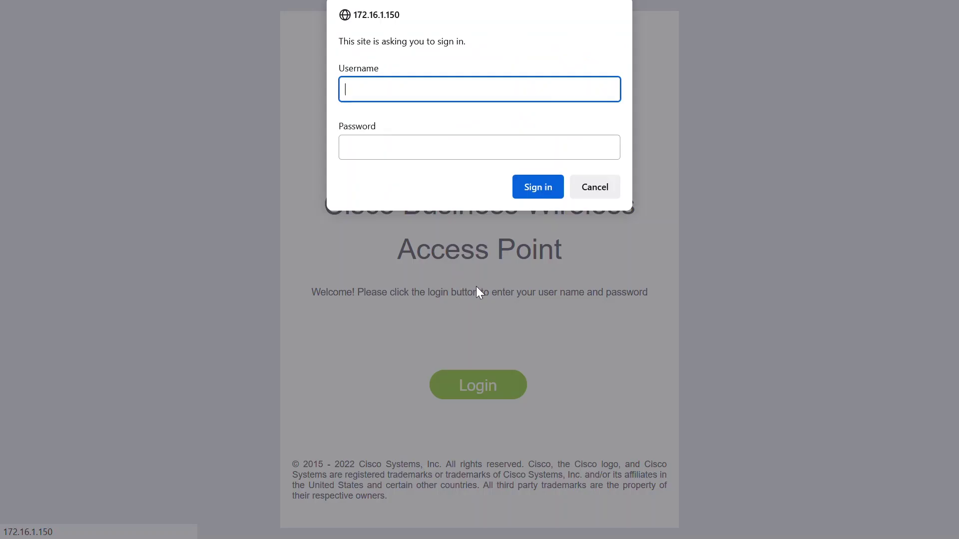
pyautogui.write('admin')
pyautogui.press('Tab')
pyautogui.write('*******')
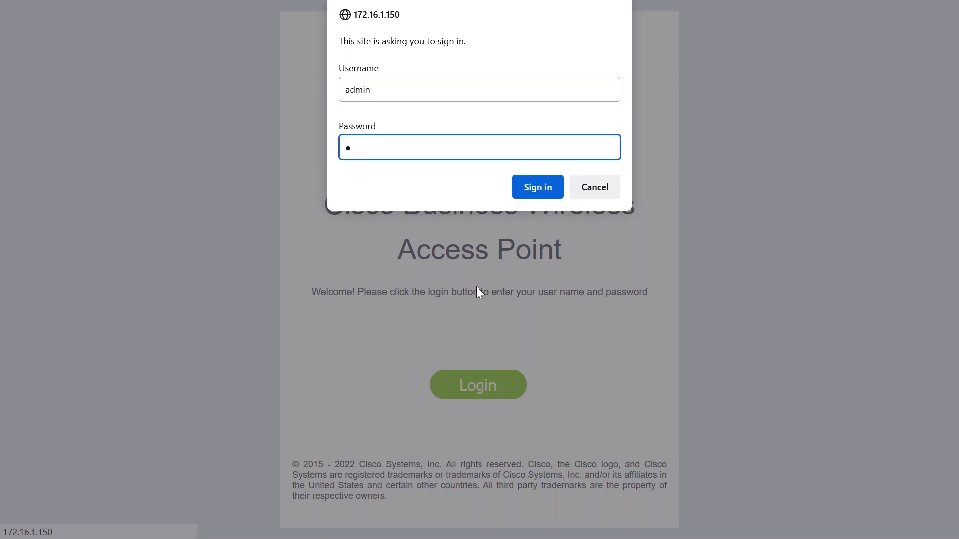
pyautogui.write('***')
pyautogui.click(516, 192)
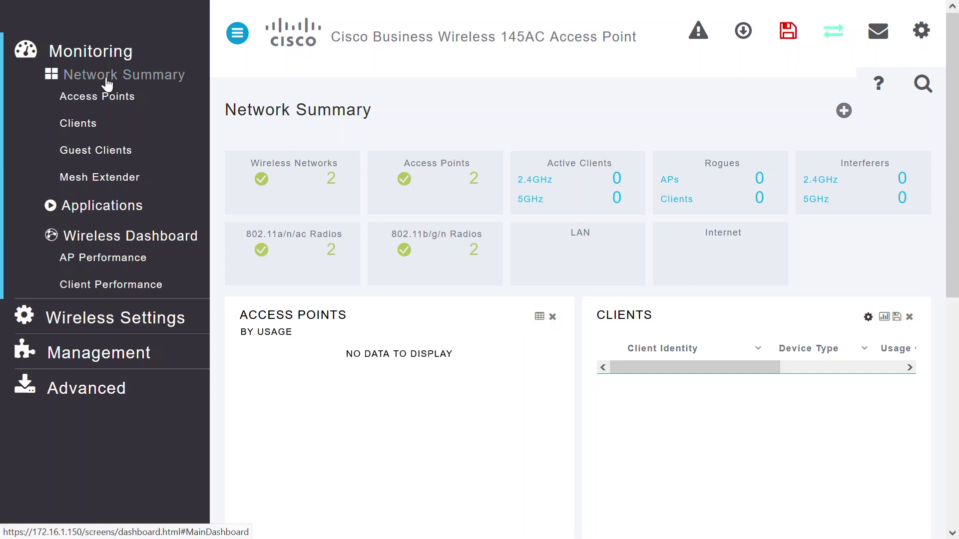
pyautogui.click(107, 104)
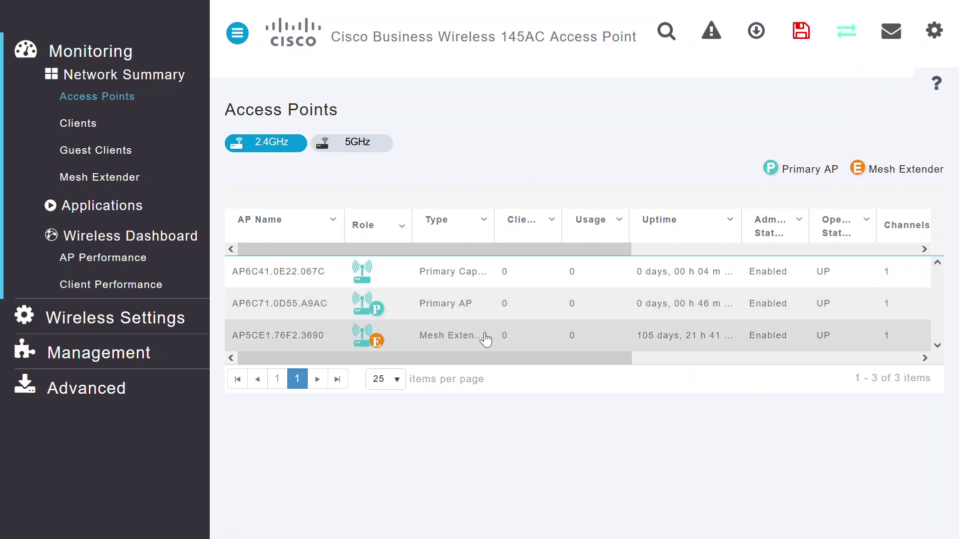
# Step: Export mesh extender AP5CE1.76F2.3690's configuration from its Tools tab as AP5ce176f23690_config.txt
pyautogui.click(299, 342)
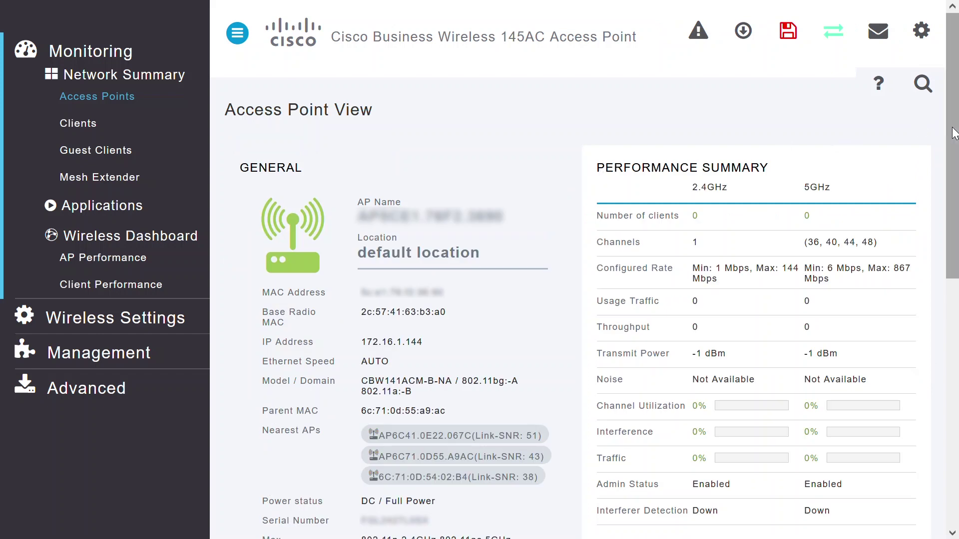
pyautogui.scroll(-7, 948, 134)
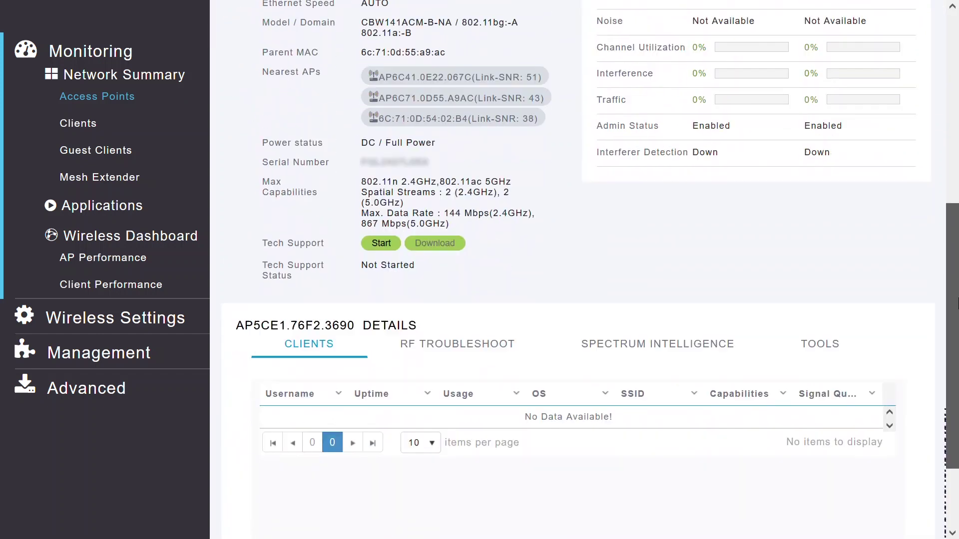
pyautogui.moveTo(958, 302); pyautogui.dragTo(958, 350)
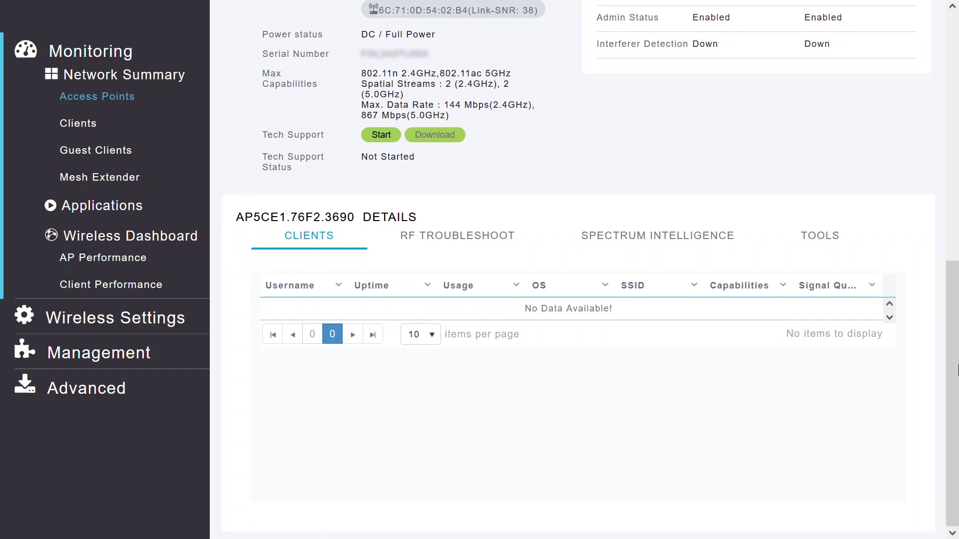
pyautogui.click(831, 238)
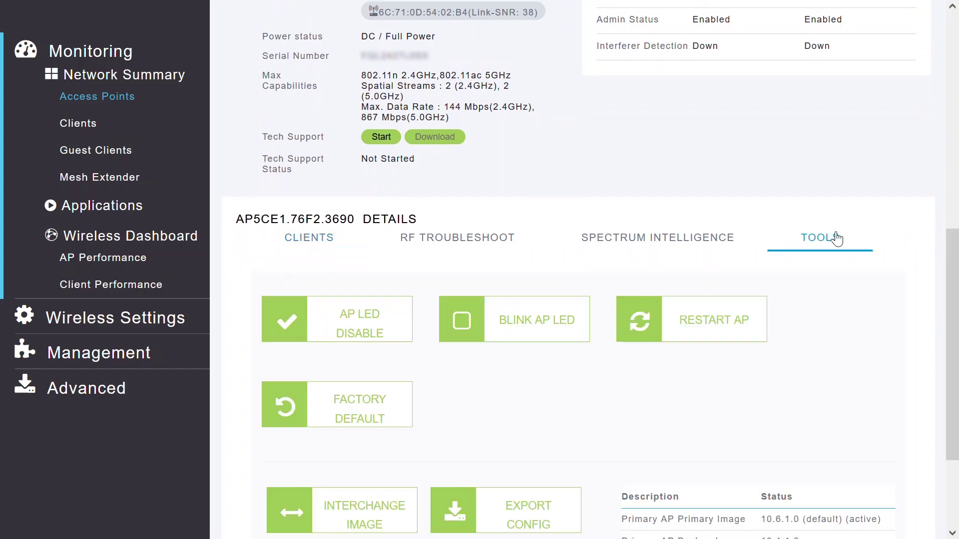
pyautogui.moveTo(955, 293); pyautogui.dragTo(955, 359)
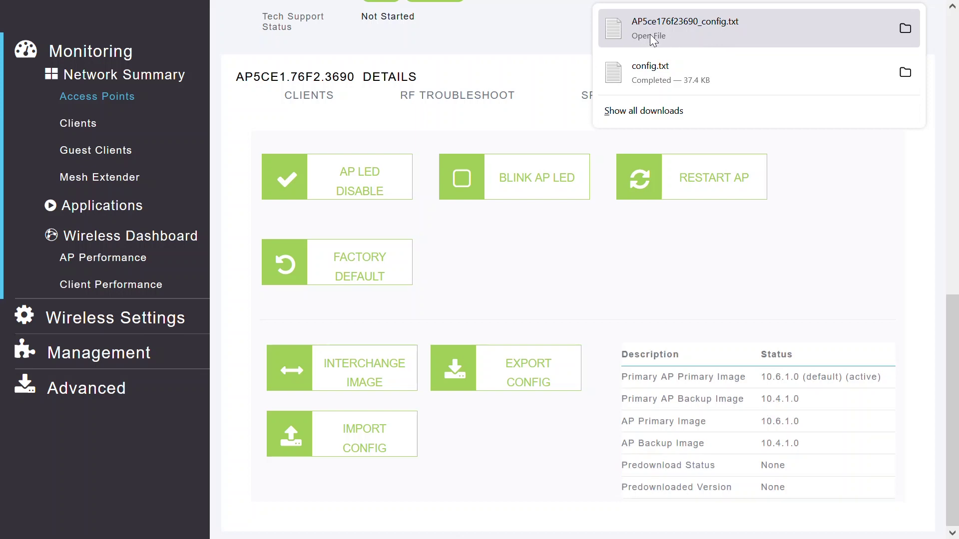
# Step: Review AP5ce176f23690_config.txt in Notepad, then close it
pyautogui.click(710, 38)
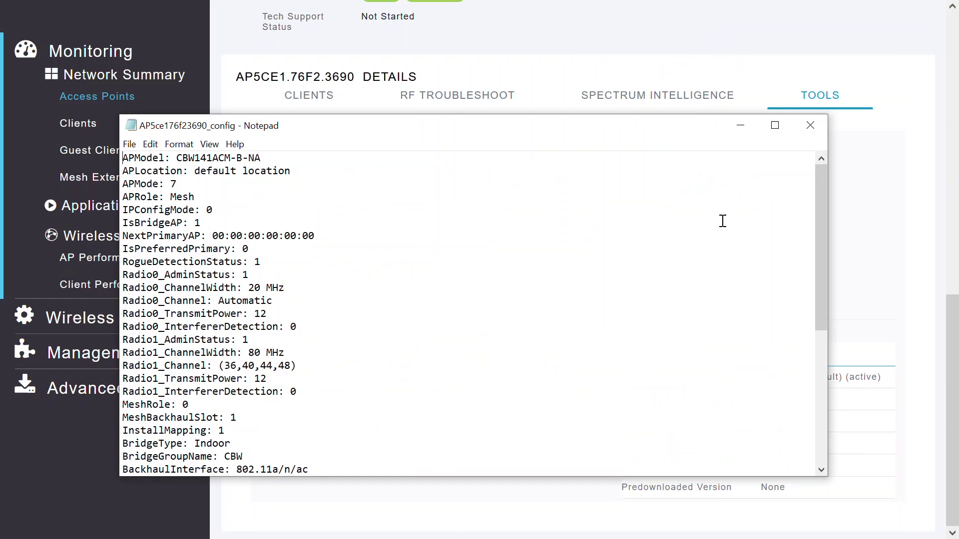
pyautogui.moveTo(824, 215); pyautogui.dragTo(796, 218)
pyautogui.click(812, 126)
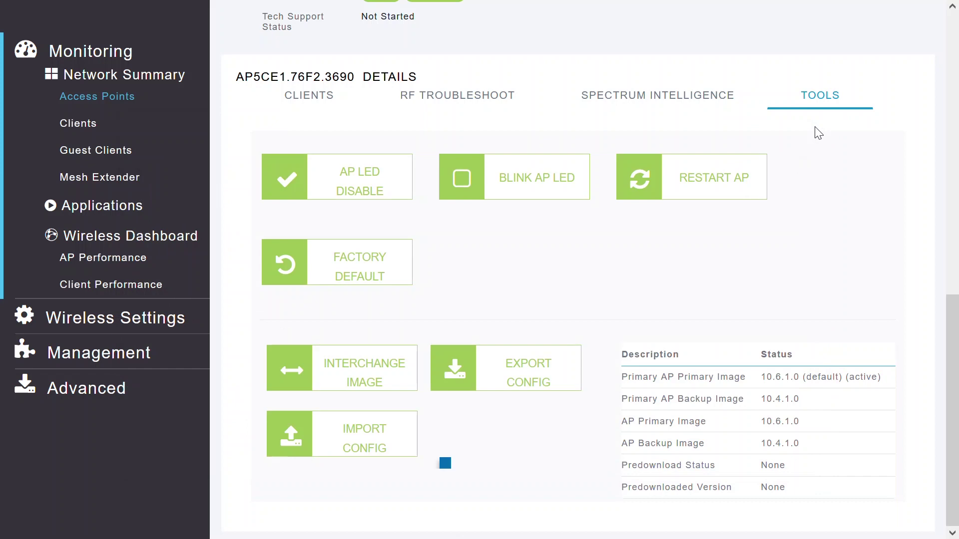
# Step: Import AP5ce176f23690_config from Downloads back onto the mesh extender and confirm
pyautogui.click(355, 451)
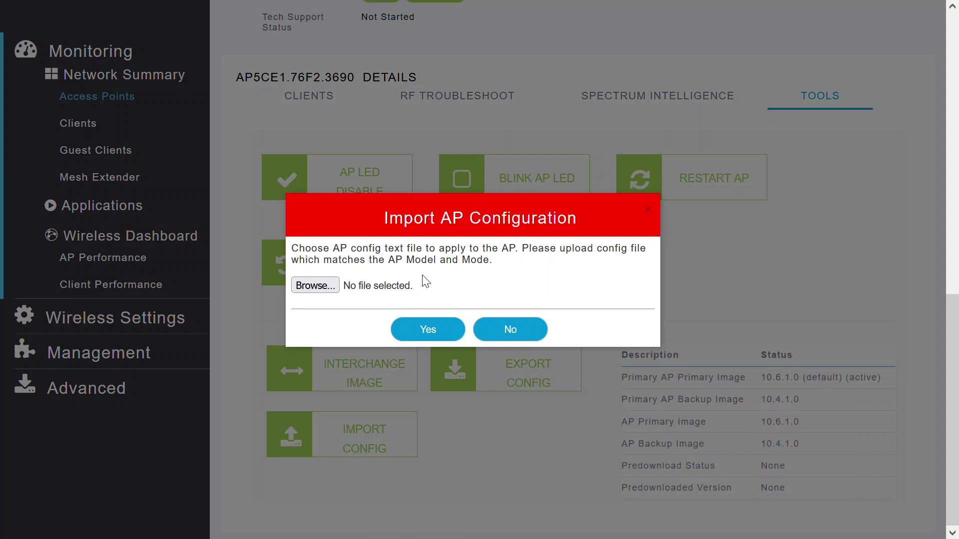
pyautogui.click(316, 286)
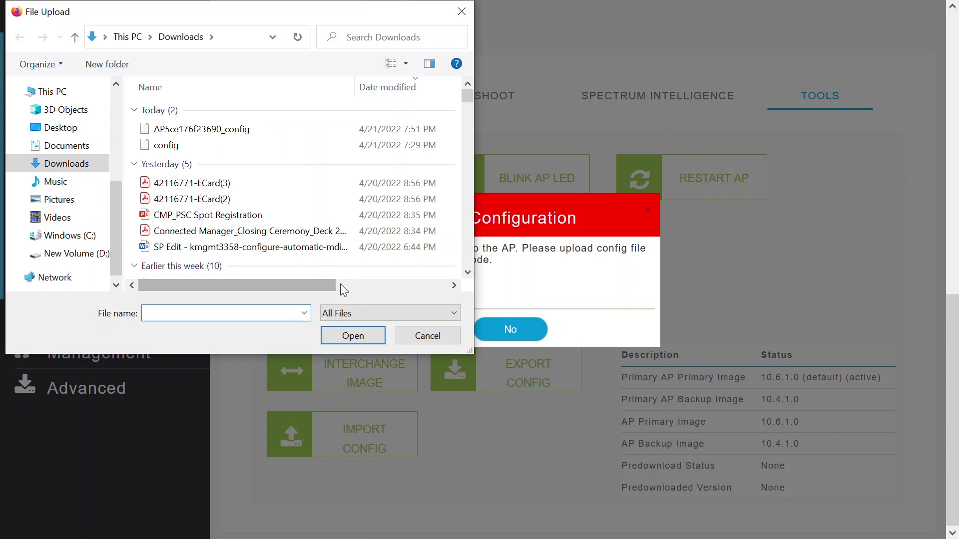
pyautogui.click(183, 130)
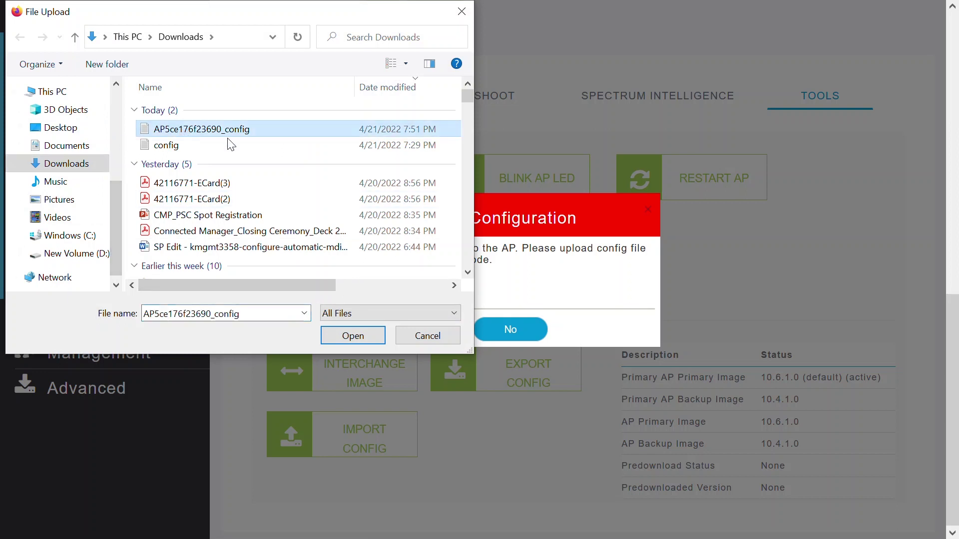
pyautogui.click(354, 335)
pyautogui.click(428, 335)
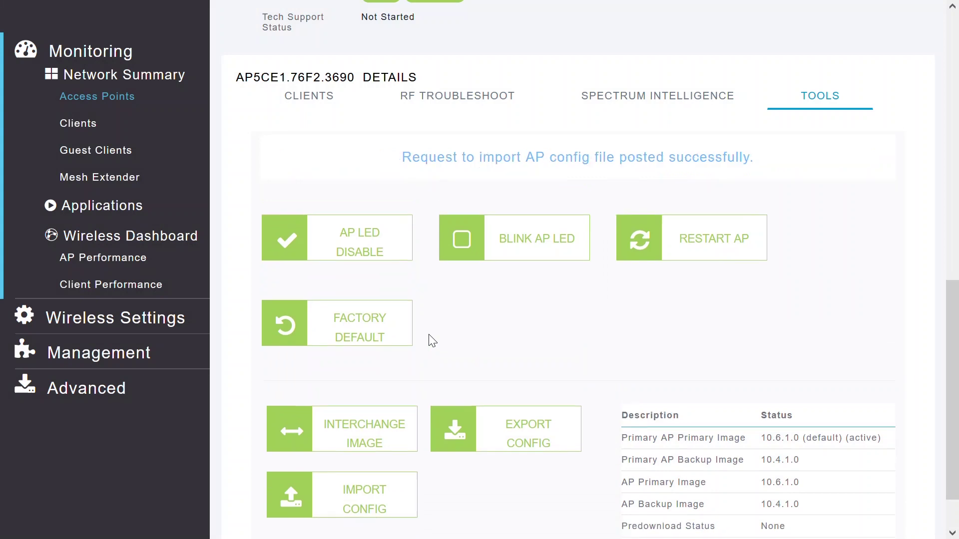